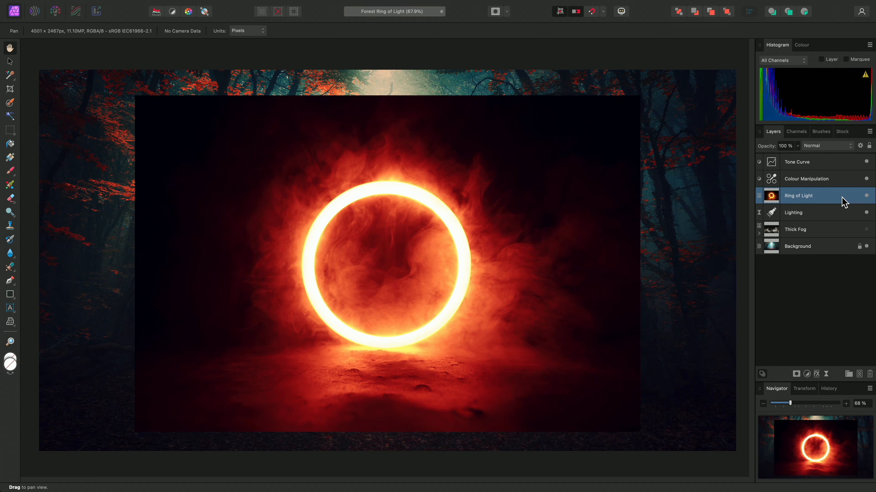
Set the Ring of Light layer's blend mode to Screen, and add a regular mask layer expanded beneath it
click(835, 146)
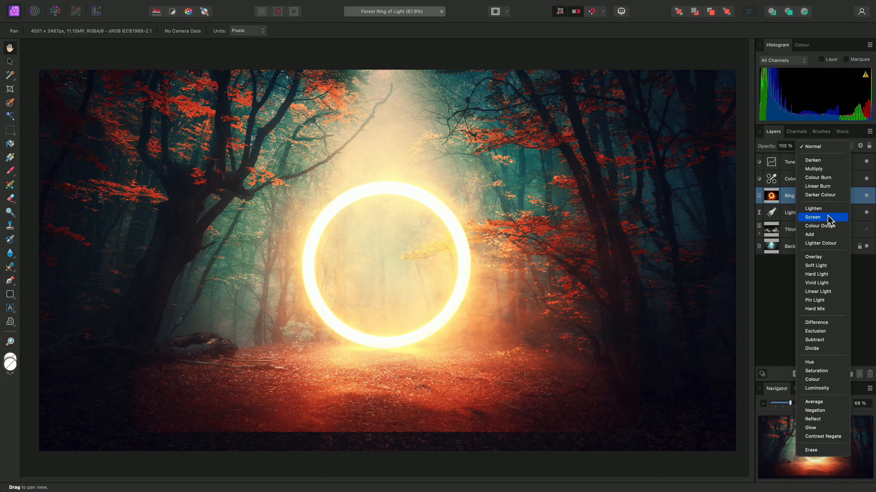
click(829, 217)
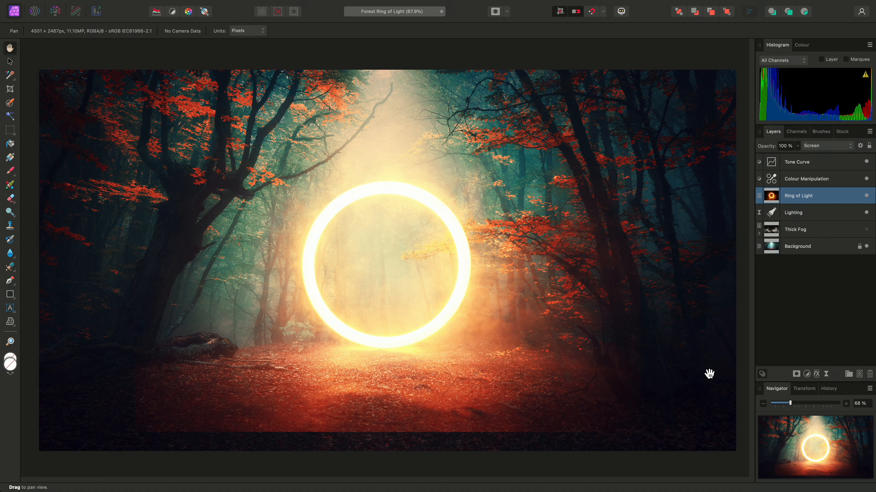
click(796, 374)
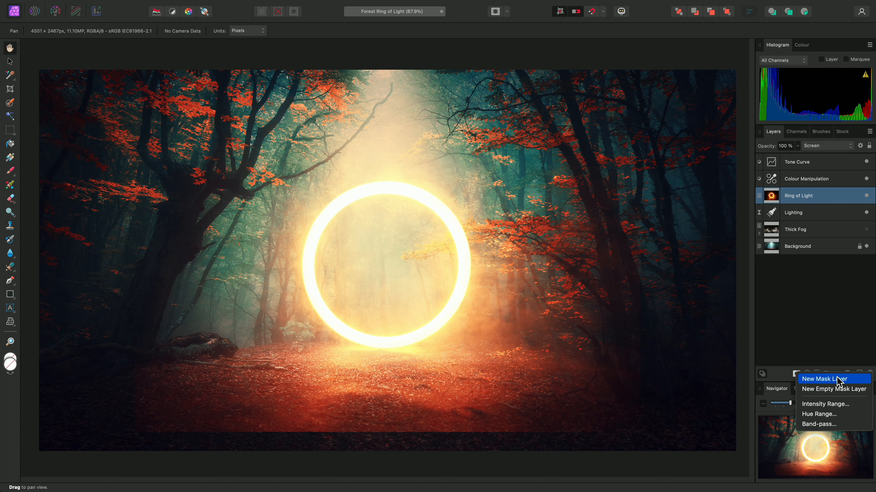
click(850, 380)
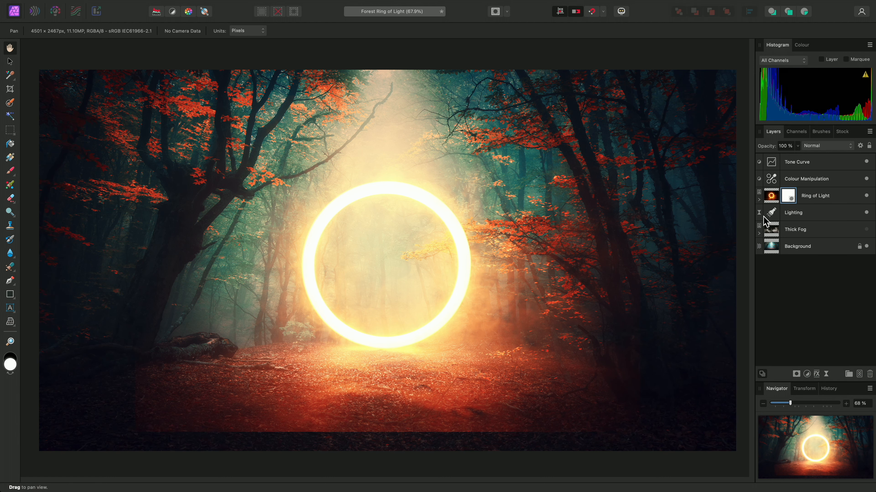
click(759, 200)
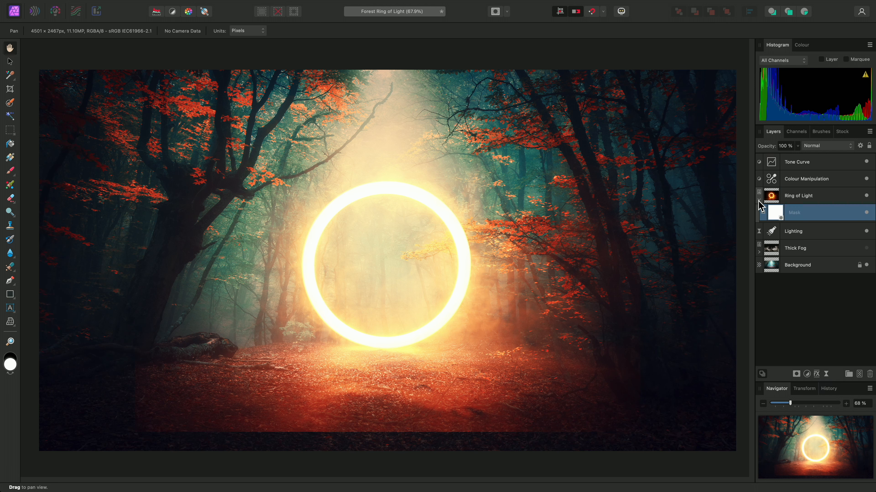
Paint black on the mask with a 1200 px, 0% hardness brush over the forest floor and right-hand trees to hide the red glow
click(11, 172)
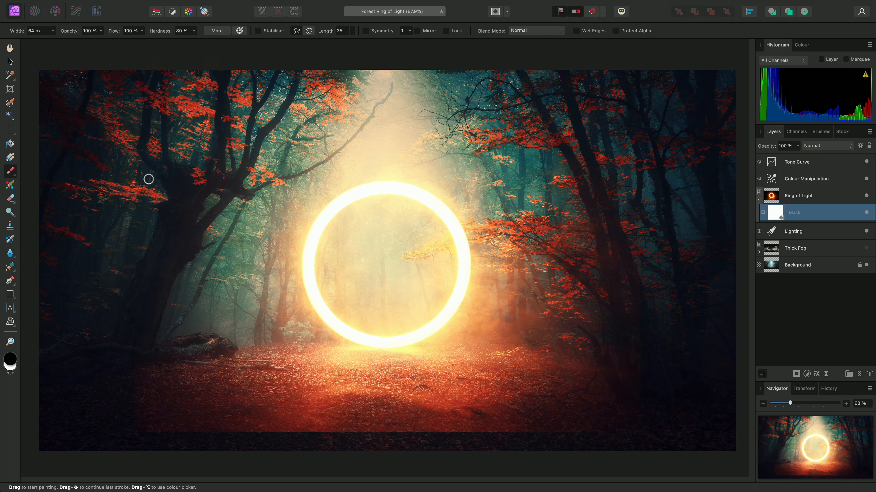
mouse_move(53, 31)
mouse_down()
mouse_move(54, 42)
mouse_move(87, 43)
mouse_up()
mouse_move(194, 31)
mouse_down()
mouse_move(188, 42)
mouse_move(127, 43)
mouse_up()
drag(283, 395, 399, 402)
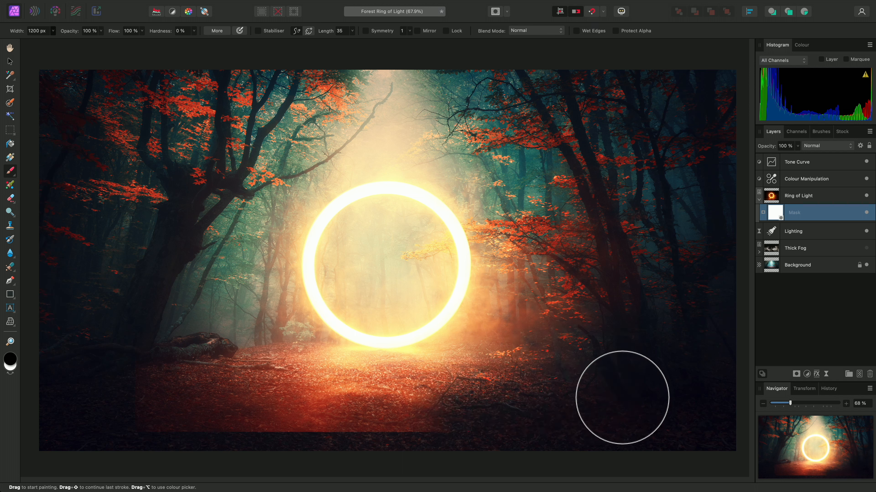
mouse_move(622, 397)
mouse_down()
mouse_move(386, 423)
mouse_move(432, 423)
mouse_move(173, 411)
mouse_up()
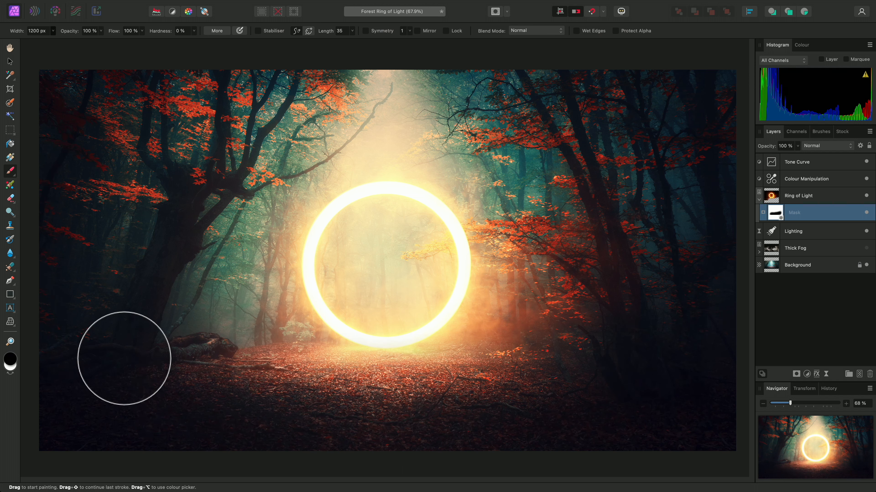
mouse_move(617, 393)
mouse_down()
mouse_move(593, 250)
mouse_move(593, 230)
mouse_up()
drag(620, 307, 621, 333)
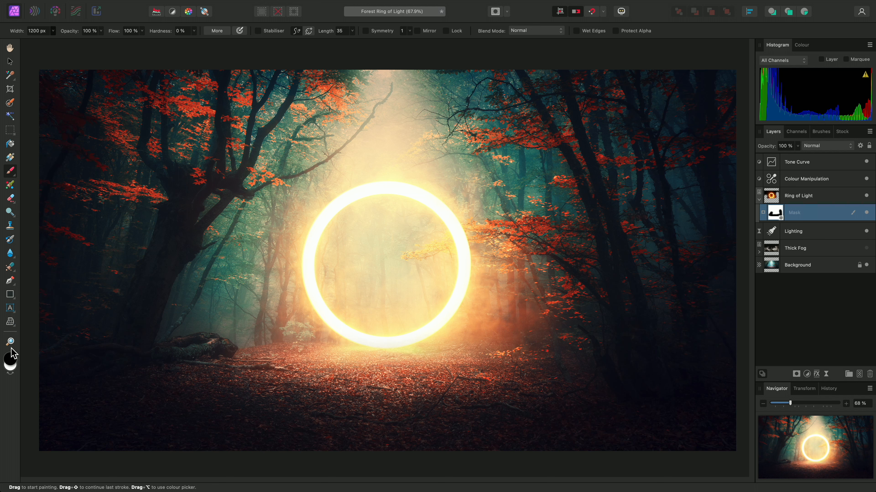
Paint white on the Ring of Light mask across the forest floor to bring back the red glow
click(11, 367)
mouse_move(258, 373)
mouse_down()
mouse_move(331, 385)
mouse_move(556, 389)
mouse_move(239, 394)
mouse_move(198, 392)
mouse_move(172, 373)
mouse_move(246, 351)
mouse_move(414, 339)
mouse_move(598, 353)
mouse_move(610, 377)
mouse_move(487, 406)
mouse_move(237, 397)
mouse_move(392, 347)
mouse_up()
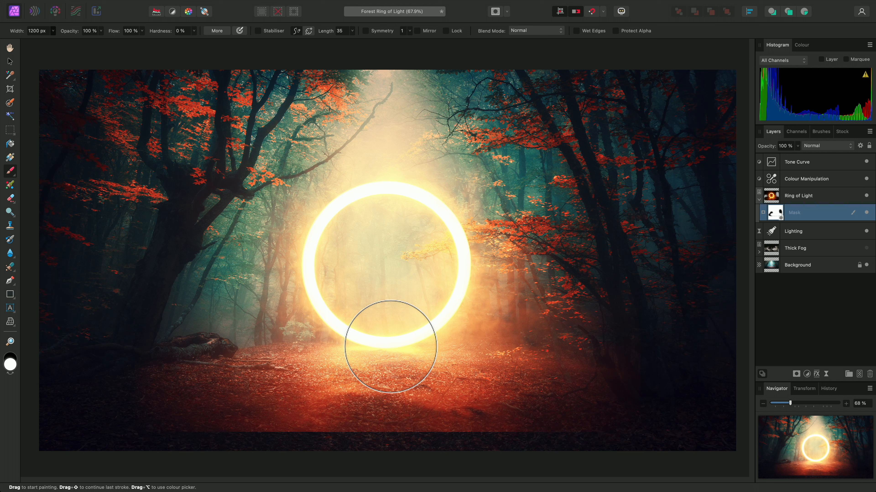
key(x)
key(x)
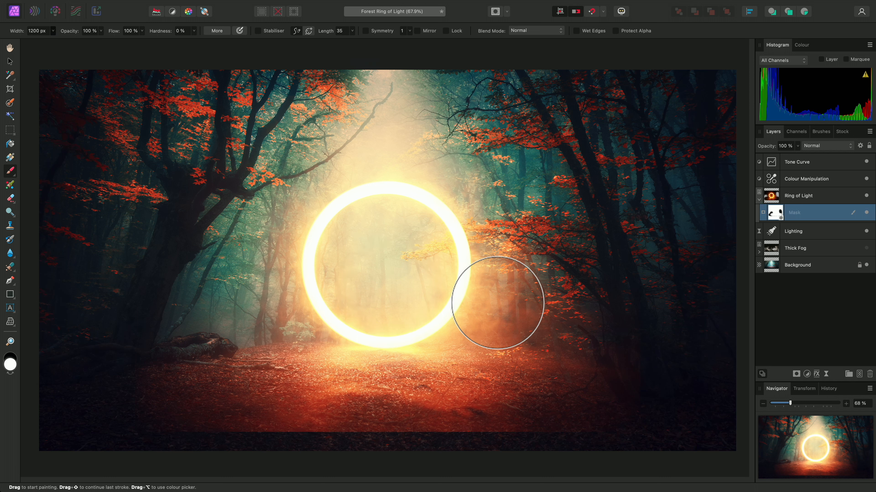
Paint black on the Ring of Light mask over the forest floor again to hide the glow, and switch to the Pan tool
key(x)
mouse_move(498, 303)
mouse_down()
mouse_move(595, 367)
mouse_move(639, 383)
mouse_move(570, 410)
mouse_move(444, 429)
mouse_move(162, 405)
mouse_up()
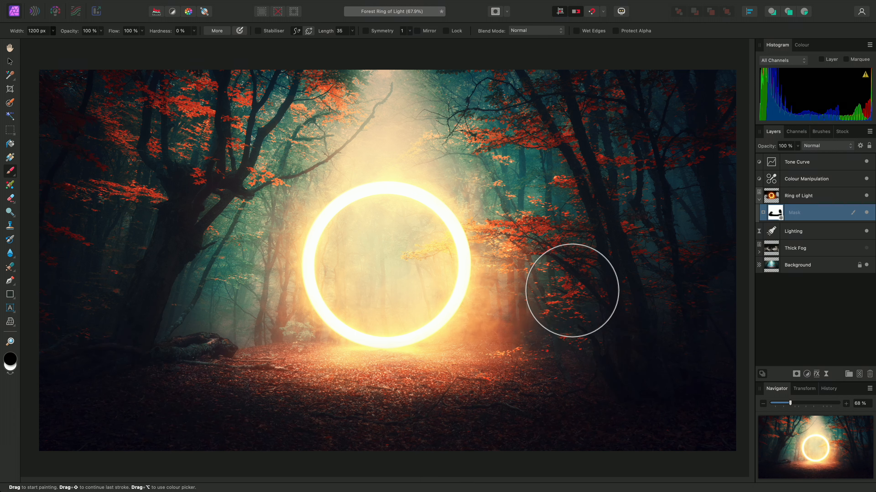
key(x)
key(h)
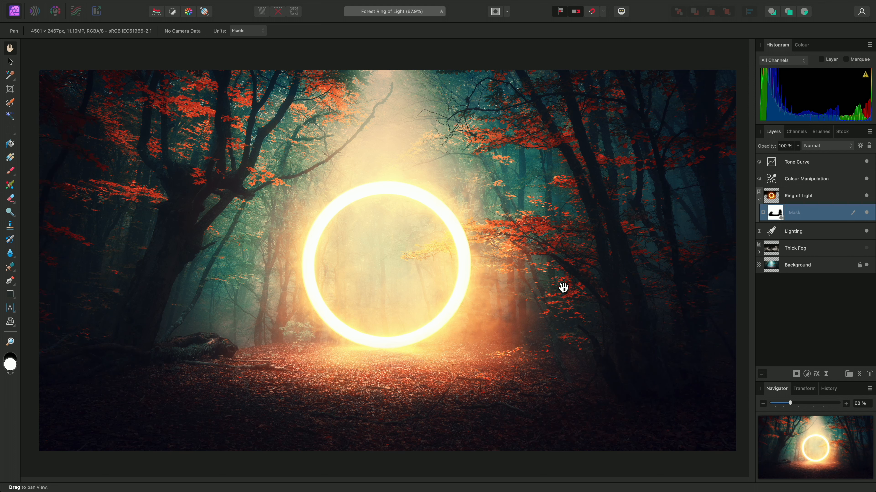
Switch to Finder and open _3160089.tiff from the Light Painting folder as a new document in Affinity Photo
key(super+Tab)
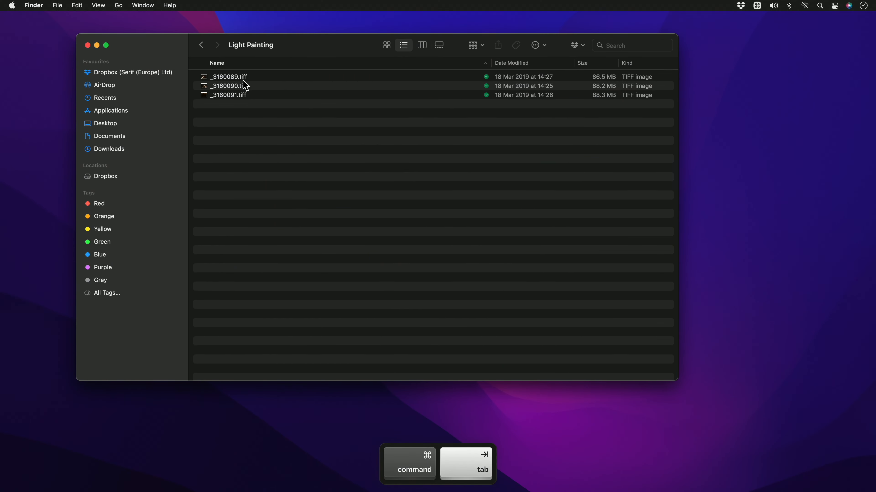
click(235, 78)
drag(234, 76, 471, 26)
key(super+Tab)
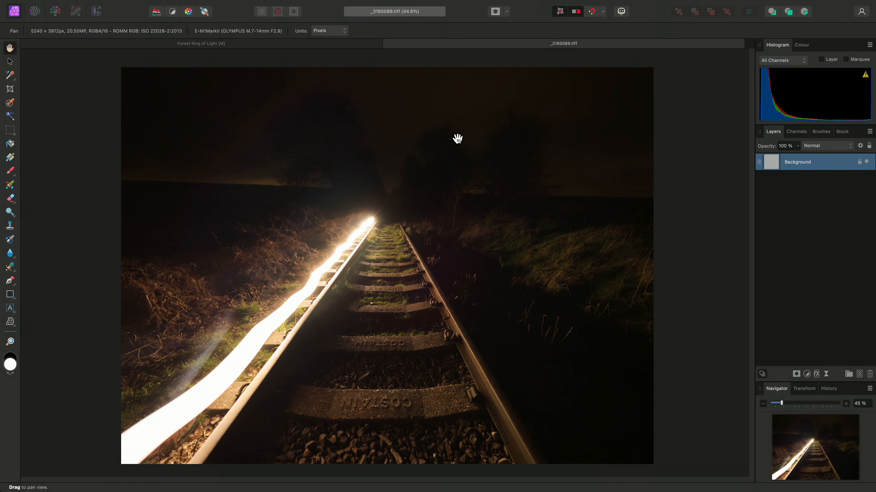
Switch to Finder and place _3160090.tiff from the Light Painting folder into the _3160089.tiff document in Affinity Photo
key(super+Tab)
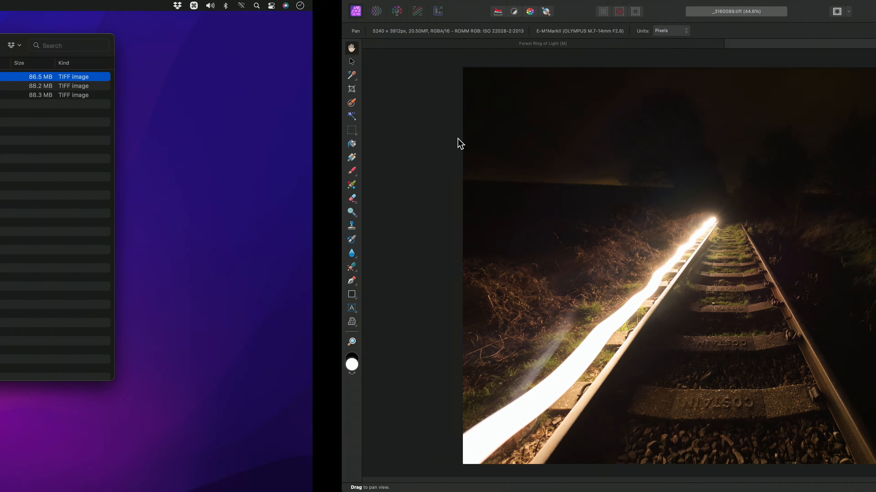
click(292, 87)
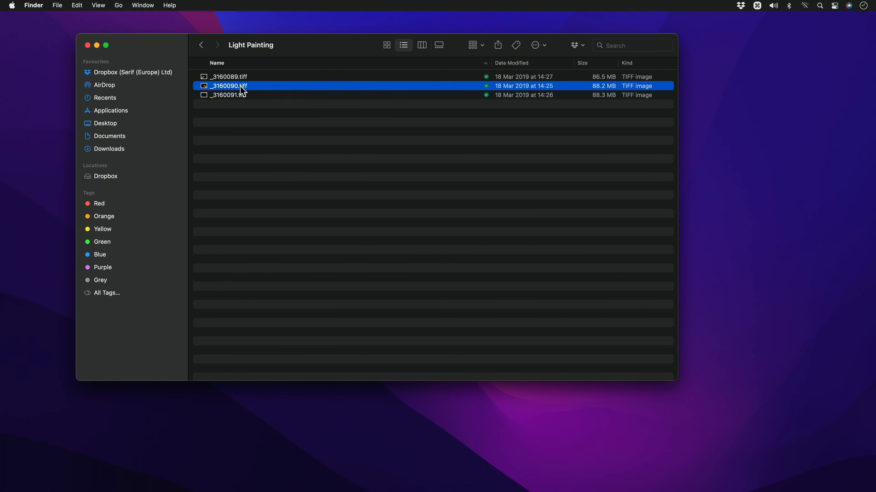
key(super+Tab)
drag(242, 92, 412, 252)
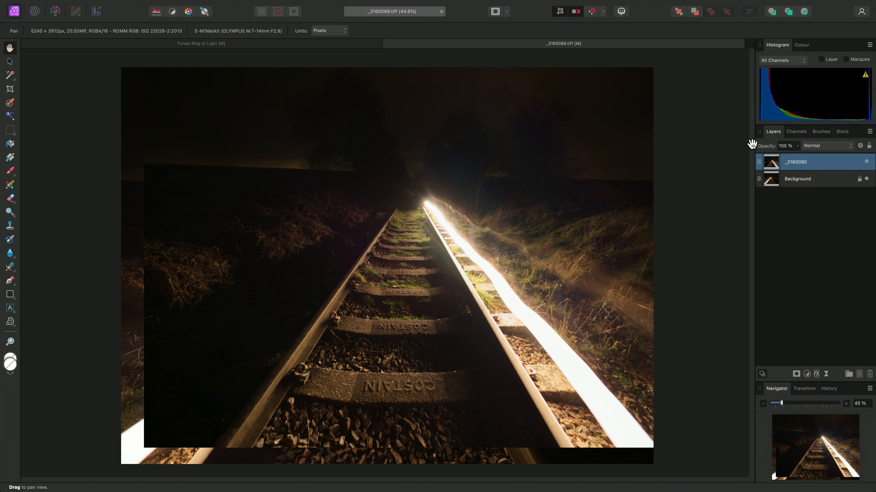
Enable snapping and align the _3160090 image layer exactly with the canvas
click(593, 16)
key(v)
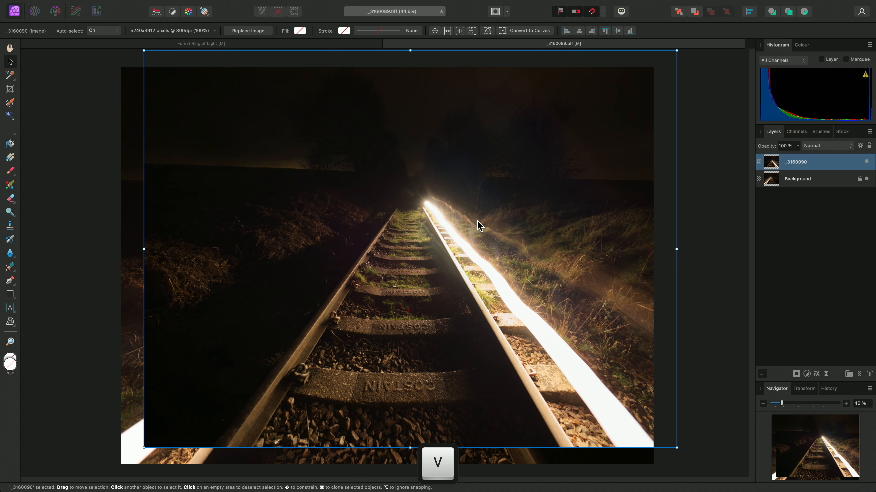
drag(527, 178, 507, 189)
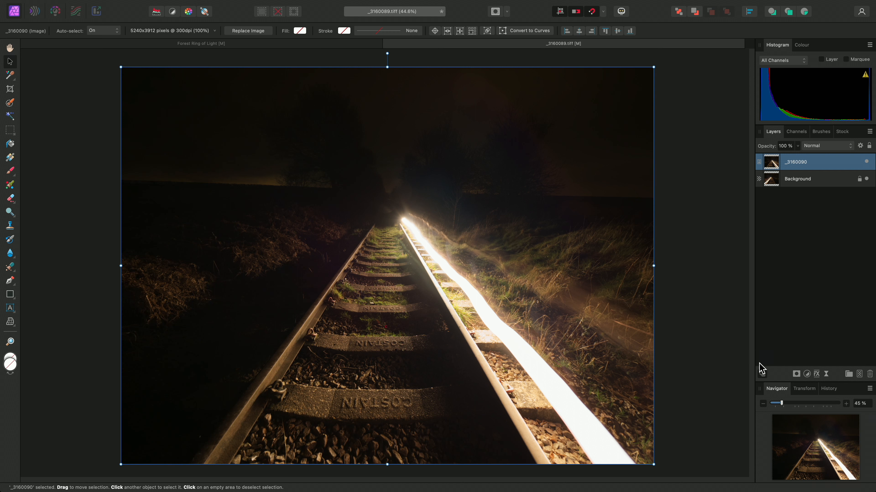
Add an empty mask to the _3160090 layer and paint white over the right rail and adjoining grass to reveal its light trail
click(797, 374)
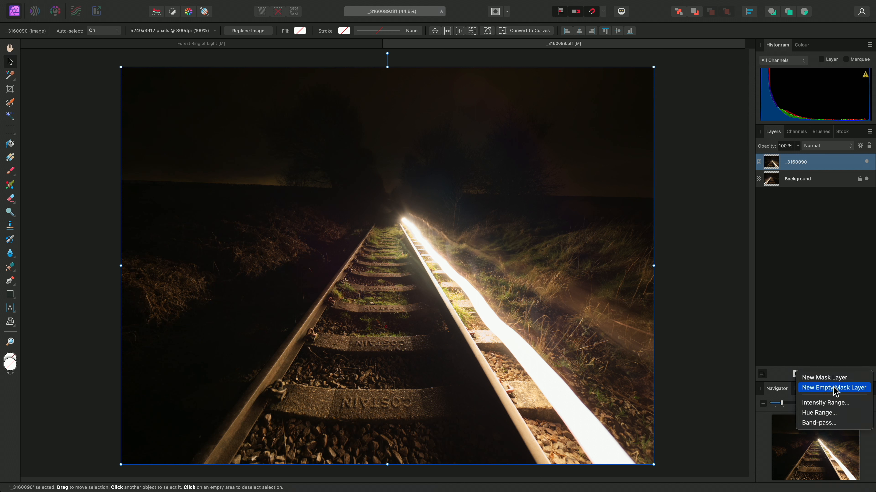
click(850, 395)
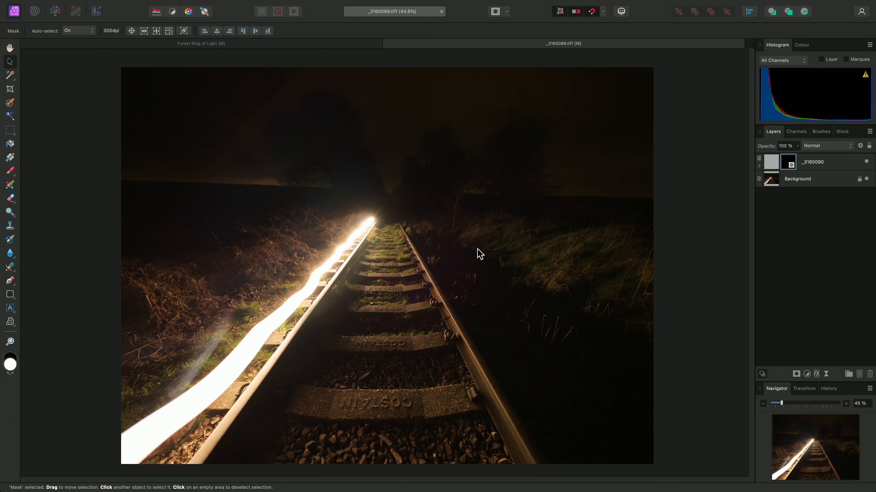
key(b)
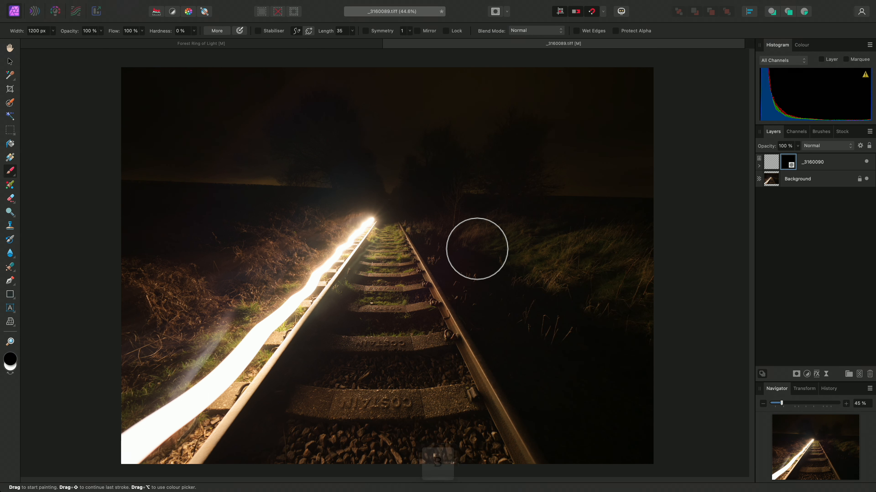
key(x)
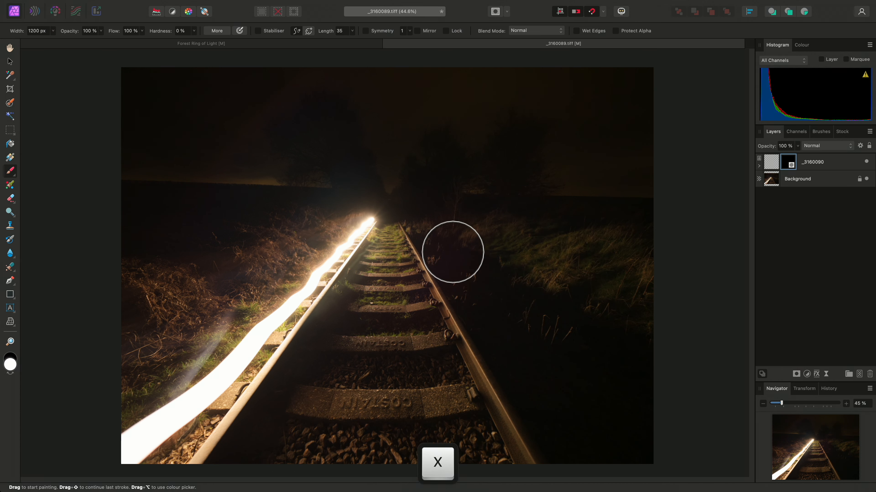
mouse_move(453, 252)
mouse_down()
mouse_move(426, 242)
mouse_move(416, 225)
mouse_move(475, 268)
mouse_move(479, 306)
mouse_move(527, 303)
mouse_move(528, 285)
mouse_move(620, 359)
mouse_up()
mouse_move(664, 415)
mouse_down()
mouse_move(614, 445)
mouse_move(638, 407)
mouse_move(540, 415)
mouse_move(502, 397)
mouse_move(550, 441)
mouse_up()
drag(430, 261, 612, 268)
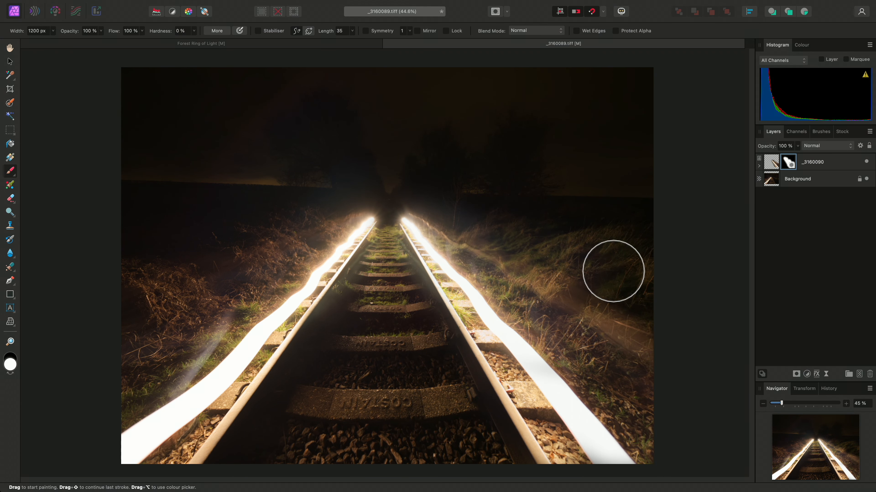
Switch to Finder, place _3160091.tiff into the _3160089.tiff document in Affinity Photo, and snap the image to the canvas
key(super+Tab)
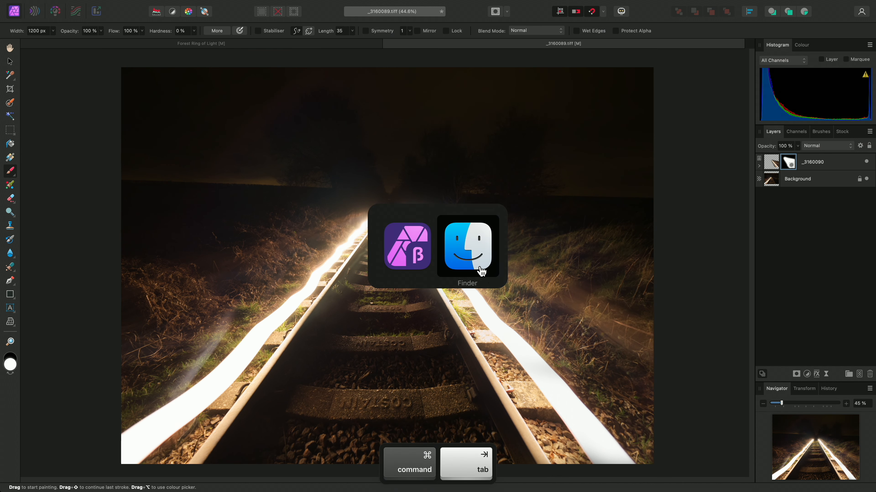
click(258, 98)
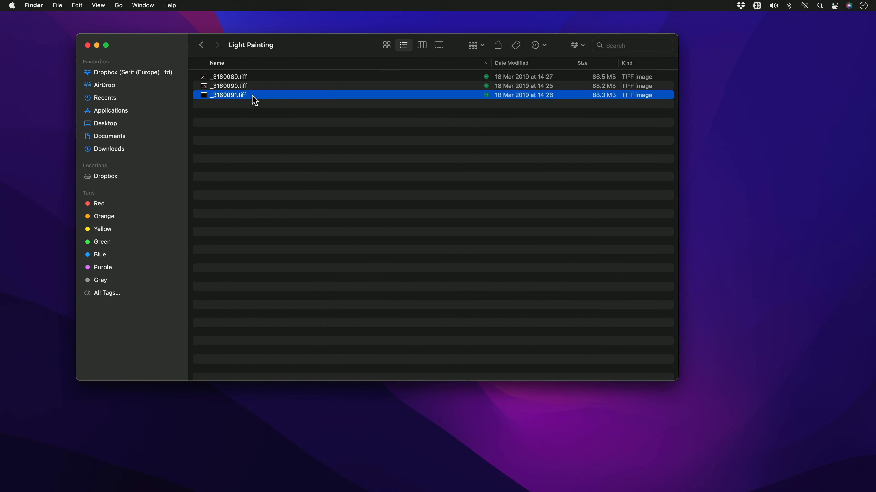
key(super+Tab)
drag(256, 100, 414, 265)
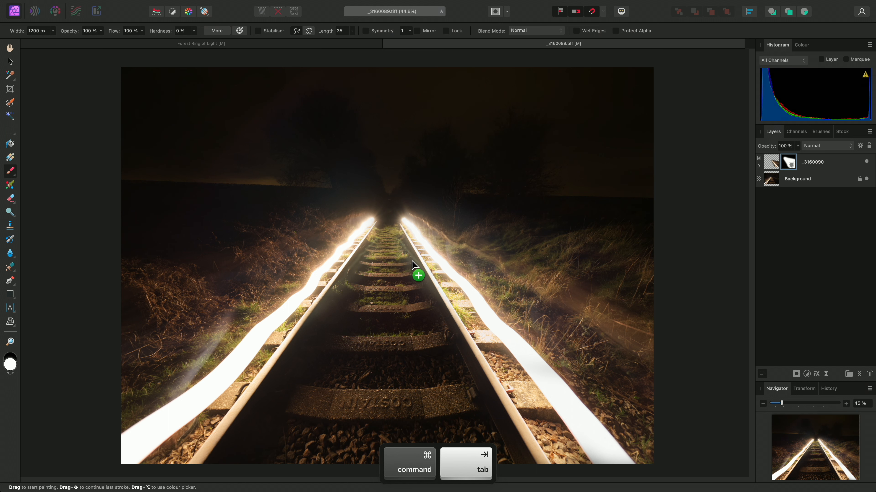
key(v)
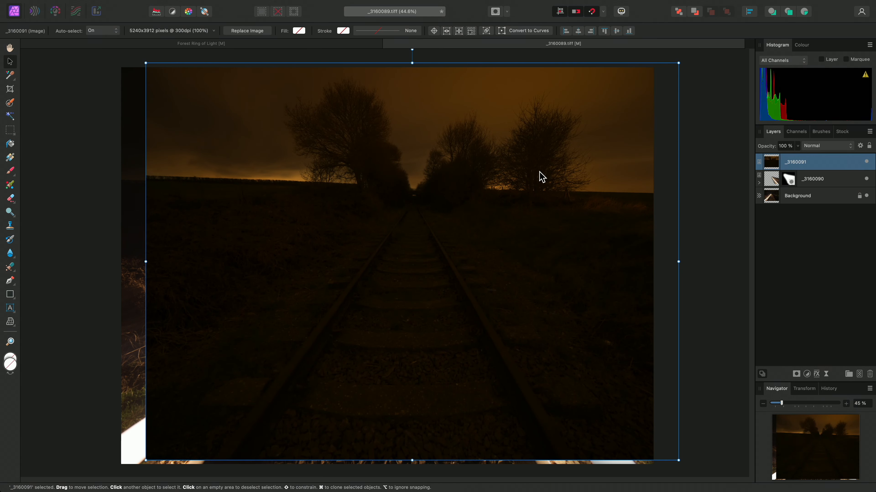
drag(539, 175, 518, 180)
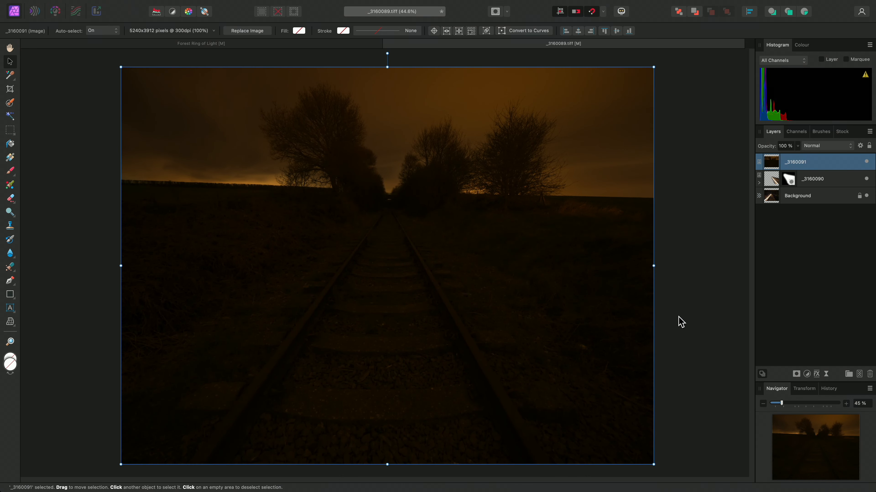
Add an empty mask to the _3160091 layer, paint white to reveal its sky and trees, and expand the layer to show its mask
click(796, 375)
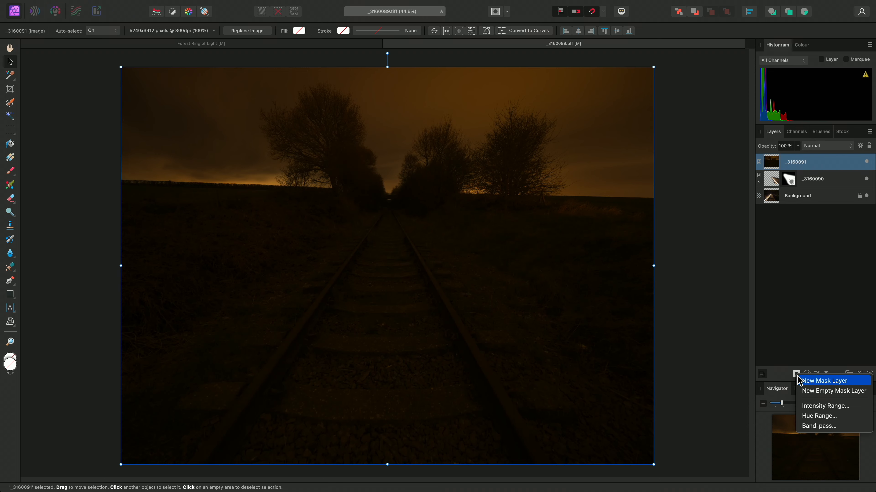
click(850, 396)
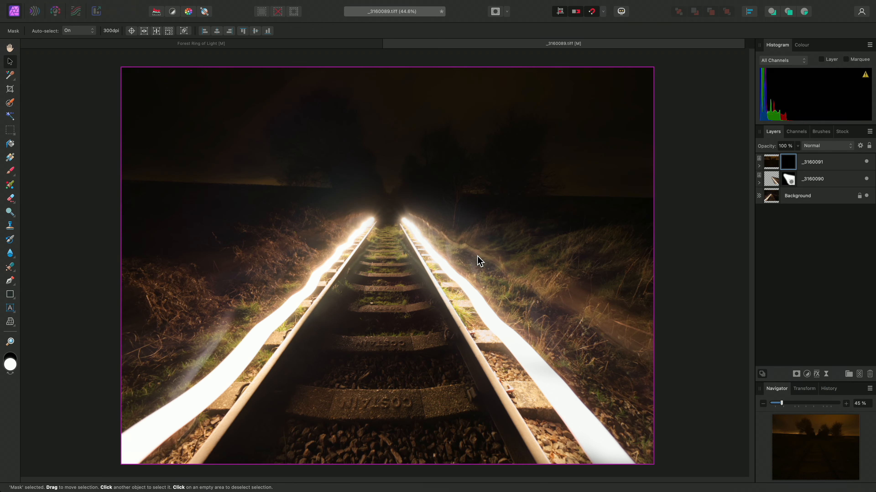
key(b)
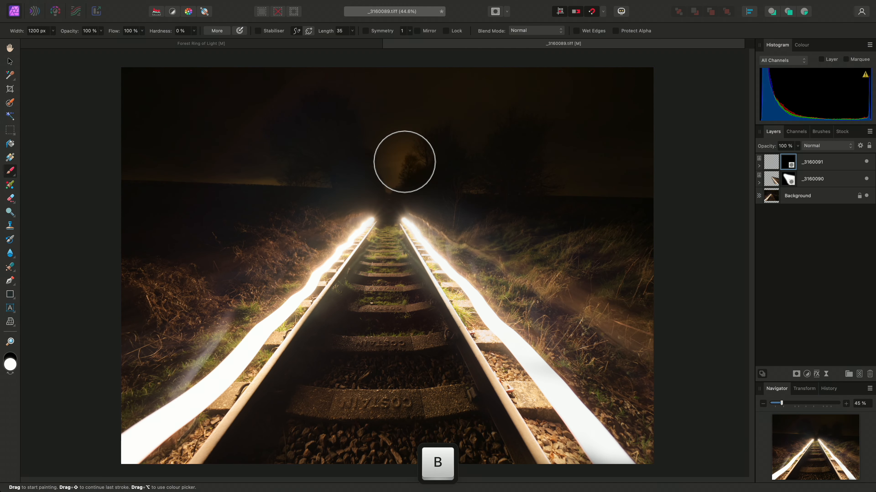
mouse_move(403, 161)
mouse_down()
mouse_move(626, 166)
mouse_move(597, 134)
mouse_move(623, 109)
mouse_move(223, 82)
mouse_move(115, 114)
mouse_move(321, 135)
mouse_move(126, 151)
mouse_move(468, 169)
mouse_up()
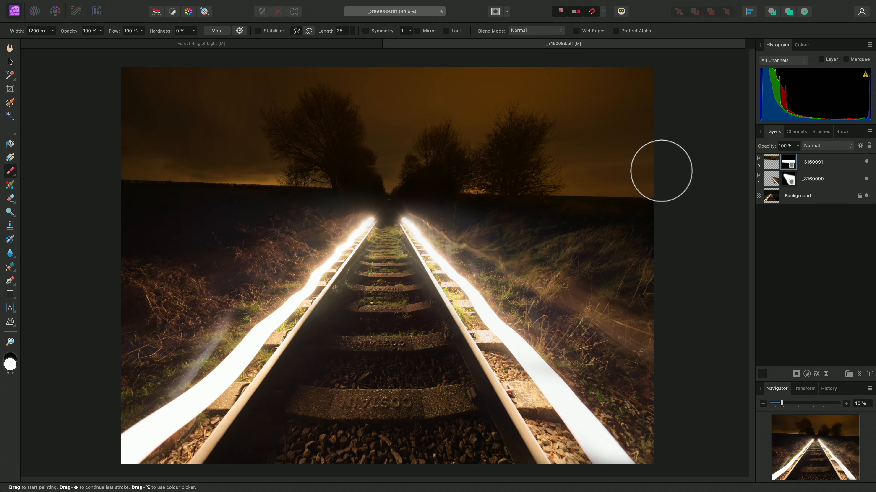
click(759, 167)
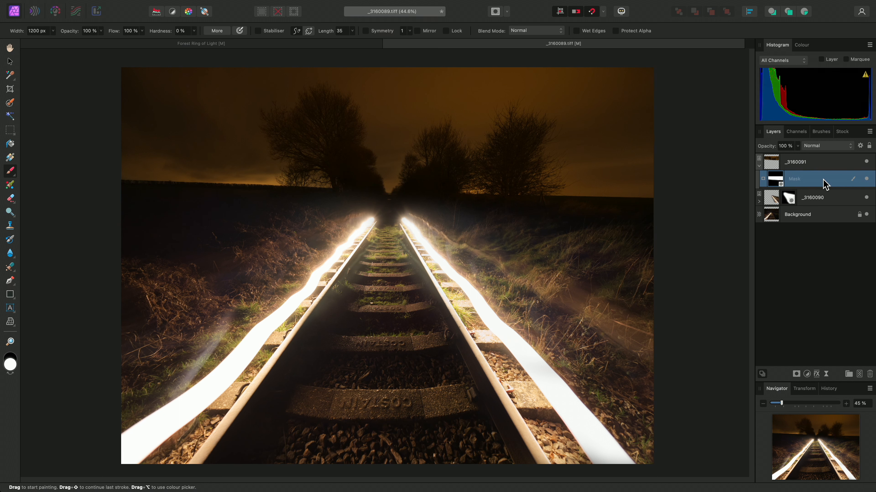
Toggle the _3160091 layer's mask off and on, and release the mask from the layer before nesting it back inside
click(866, 179)
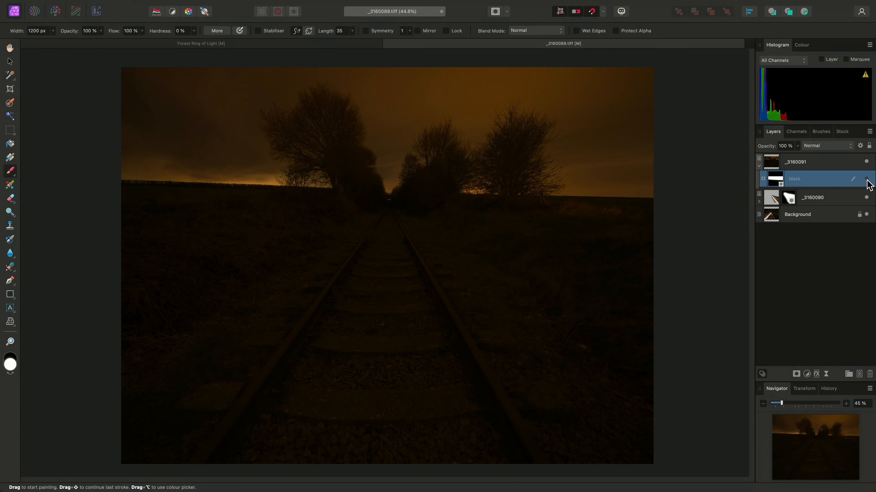
click(866, 179)
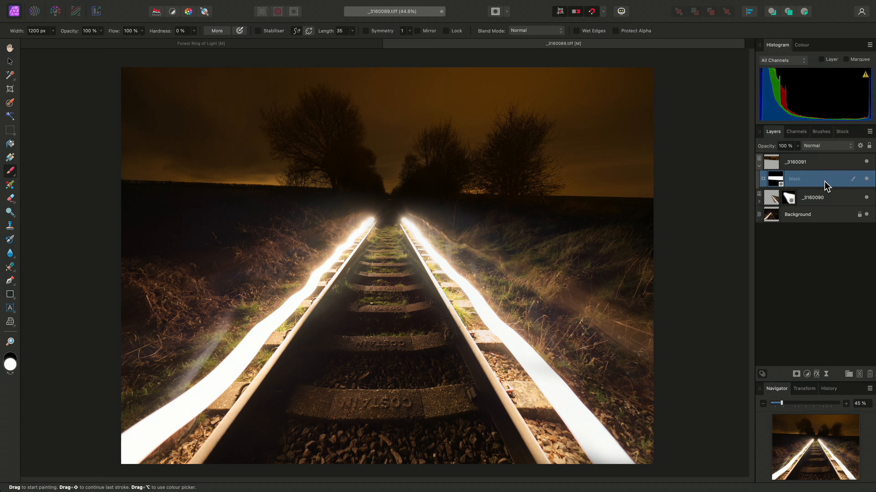
right_click(777, 180)
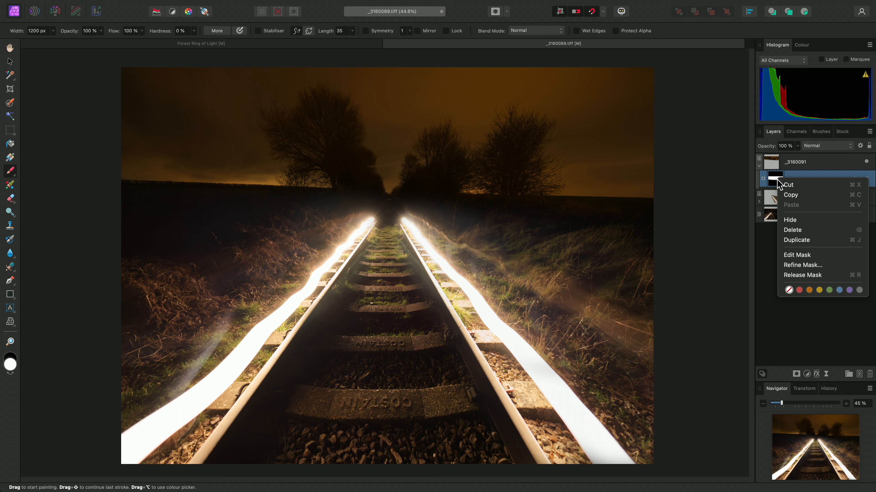
click(828, 279)
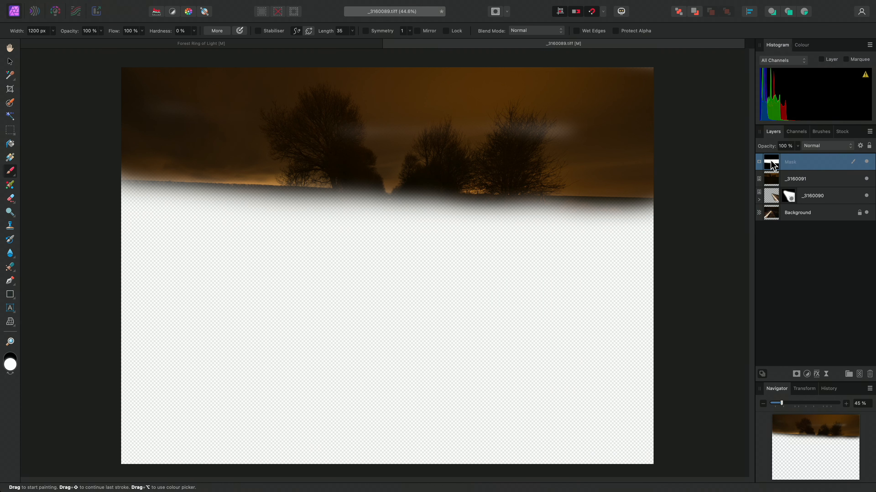
drag(771, 165, 772, 183)
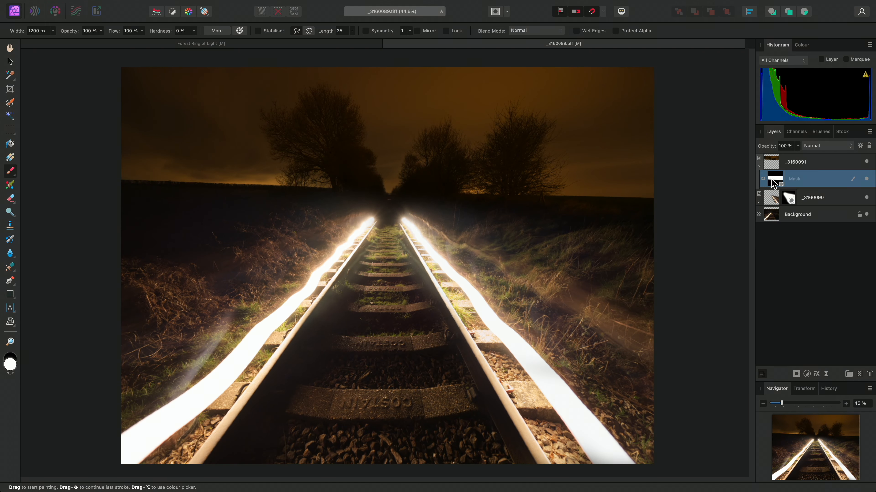
Edit the _3160091 mask in isolation, painting white over the grey patches in its sky and along the horizon, and return to the composite view
right_click(774, 184)
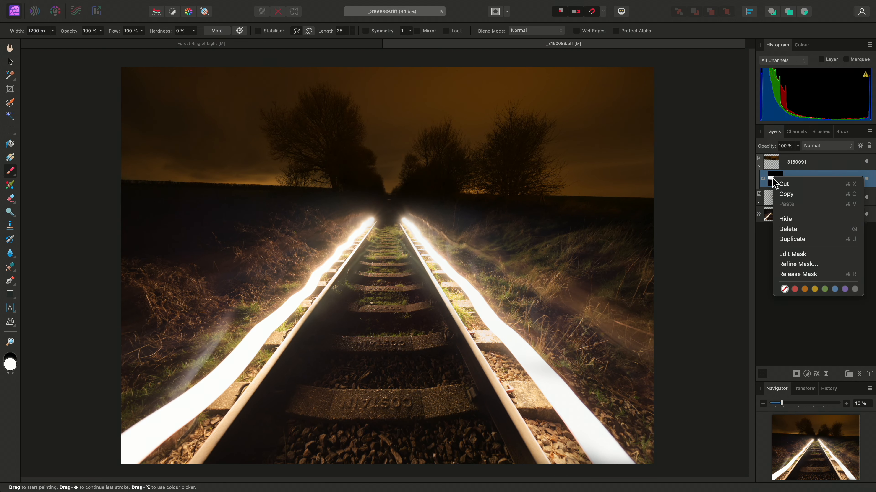
click(818, 257)
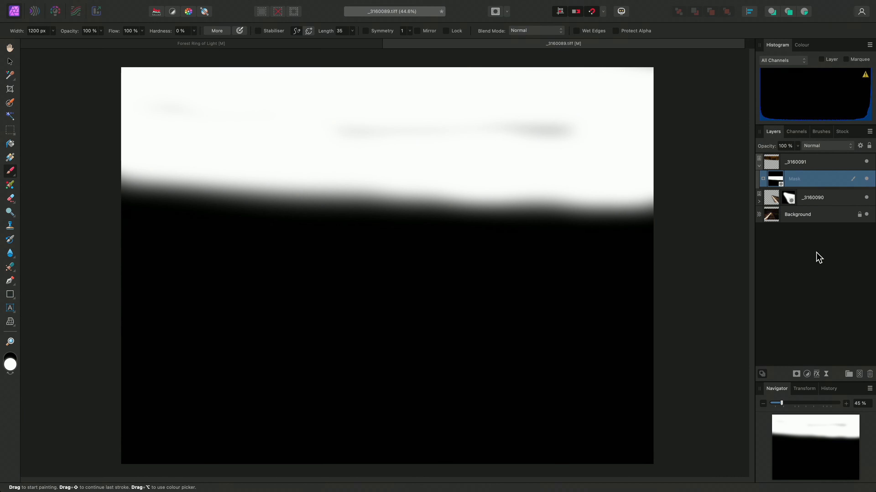
key(alt)
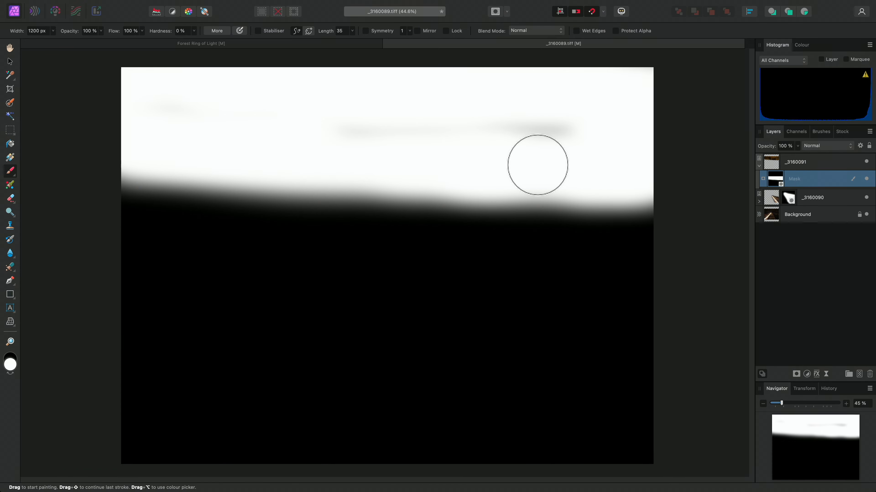
mouse_move(547, 139)
mouse_down()
mouse_move(528, 128)
mouse_move(341, 129)
mouse_move(552, 122)
mouse_move(352, 126)
mouse_move(386, 142)
mouse_move(146, 162)
mouse_move(438, 163)
mouse_move(197, 159)
mouse_up()
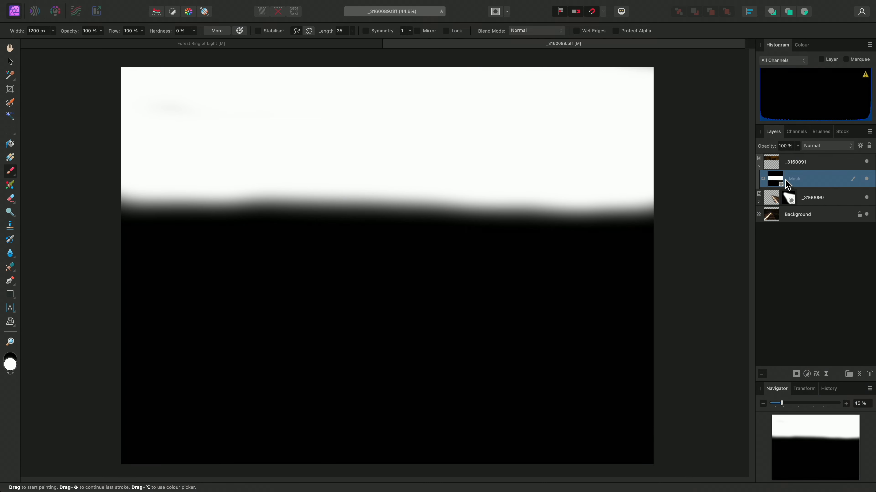
alt+click(773, 182)
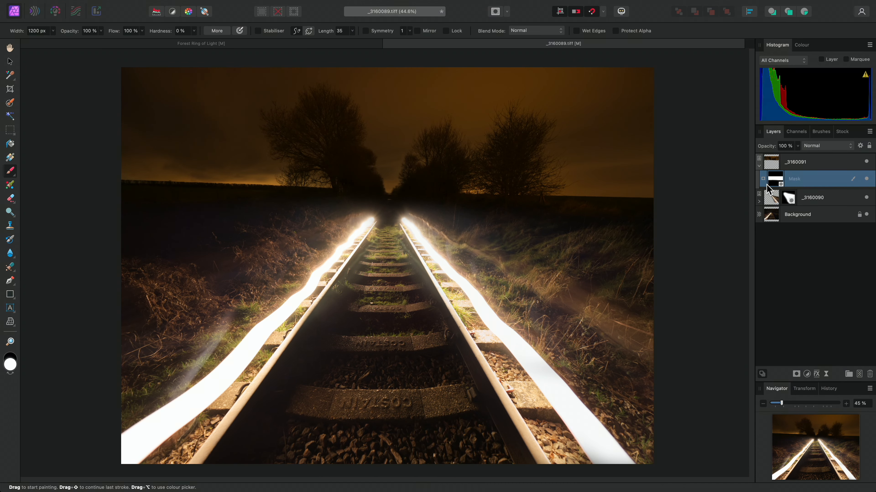
Expand the _3160090 layer and refine its mask with a feather of 72.6 px, keeping the output as Mask
click(758, 201)
right_click(777, 215)
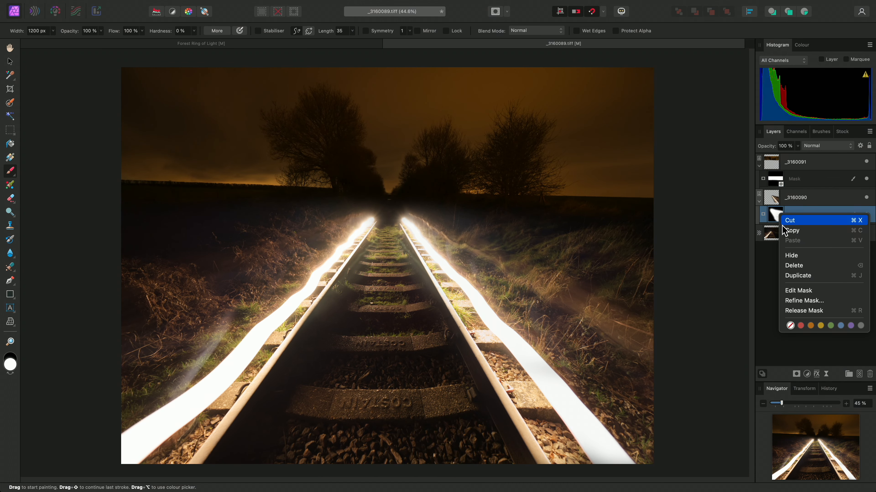
click(825, 303)
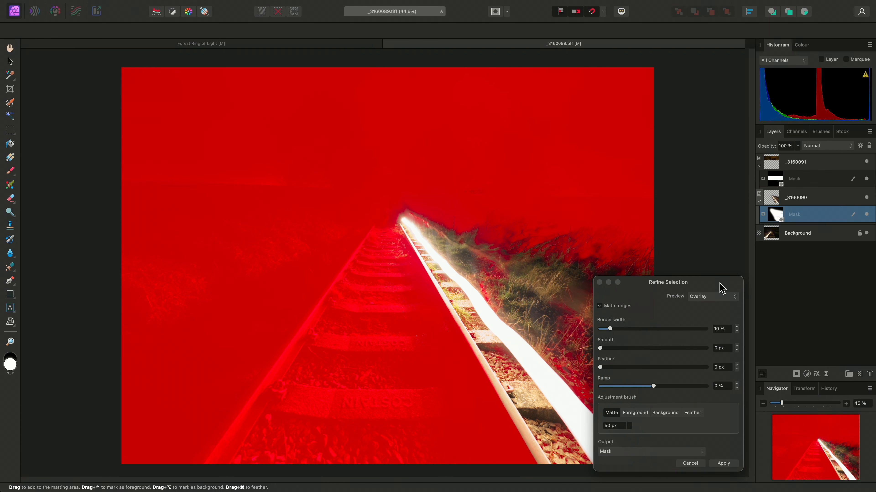
drag(721, 287, 351, 261)
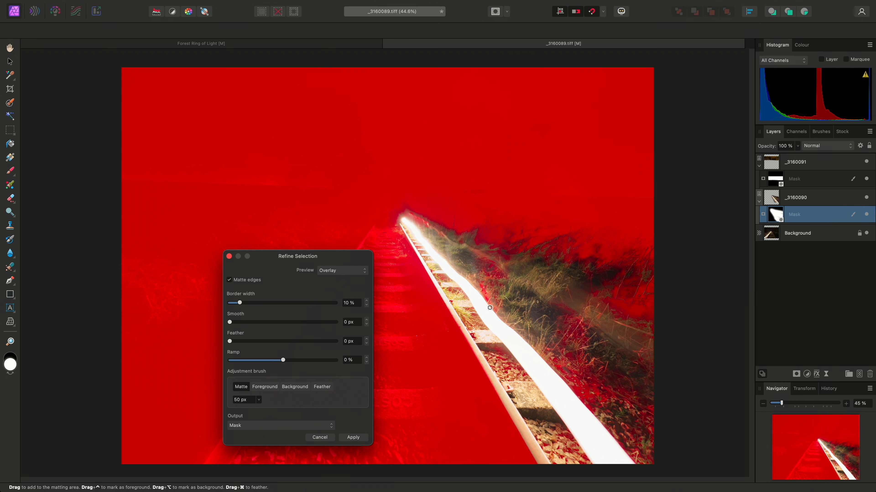
click(250, 341)
drag(249, 342, 331, 341)
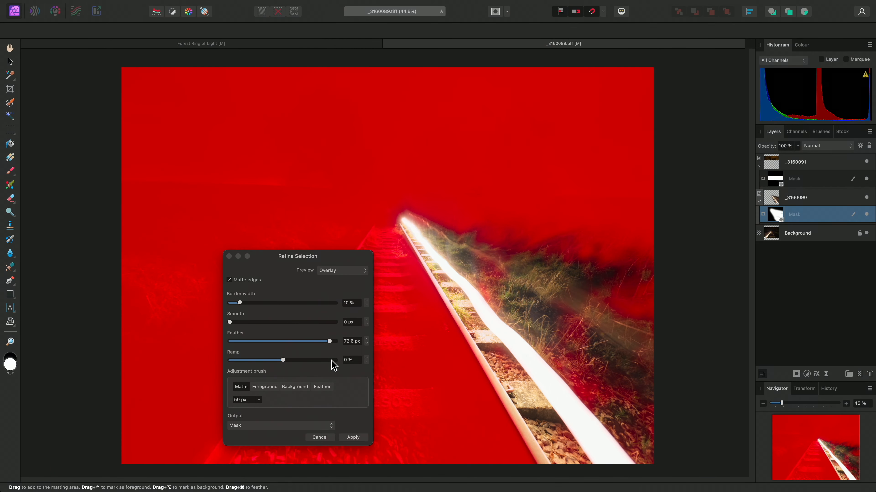
click(363, 438)
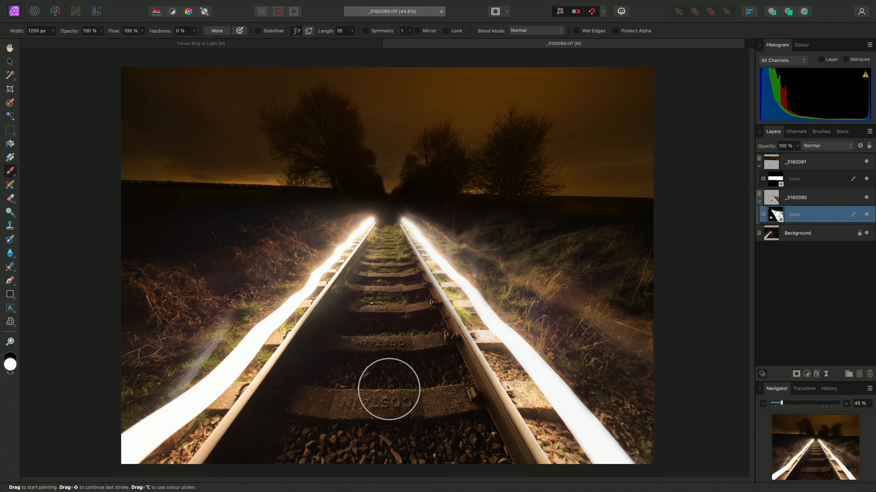
key(h)
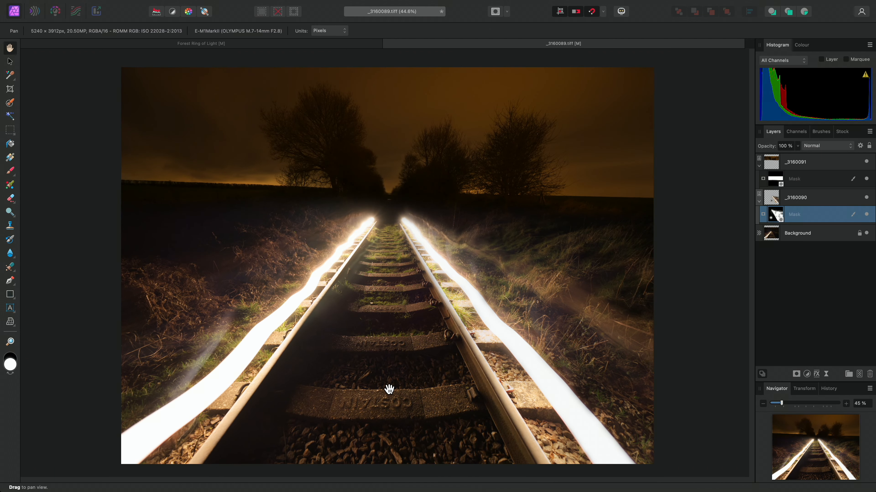